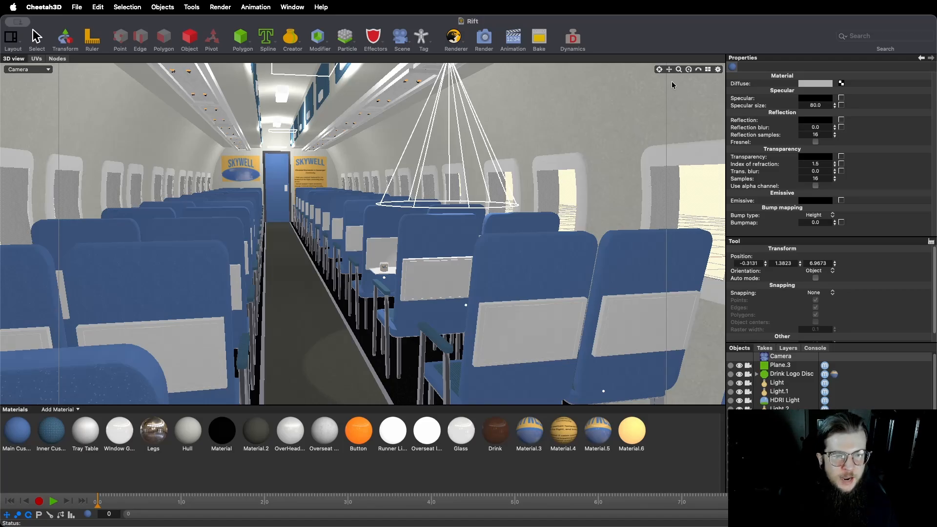
# Step: Inspect the seat legs, the Bulkhead Door Frame and the Floor Runner along the cabin aisle
pyautogui.moveTo(670, 70); pyautogui.dragTo(656, 4)
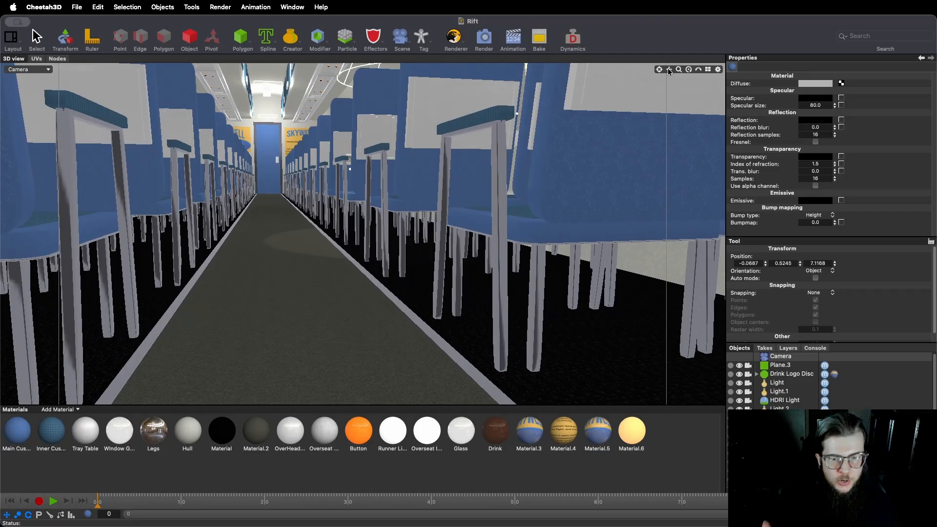
pyautogui.click(502, 282)
pyautogui.click(541, 311)
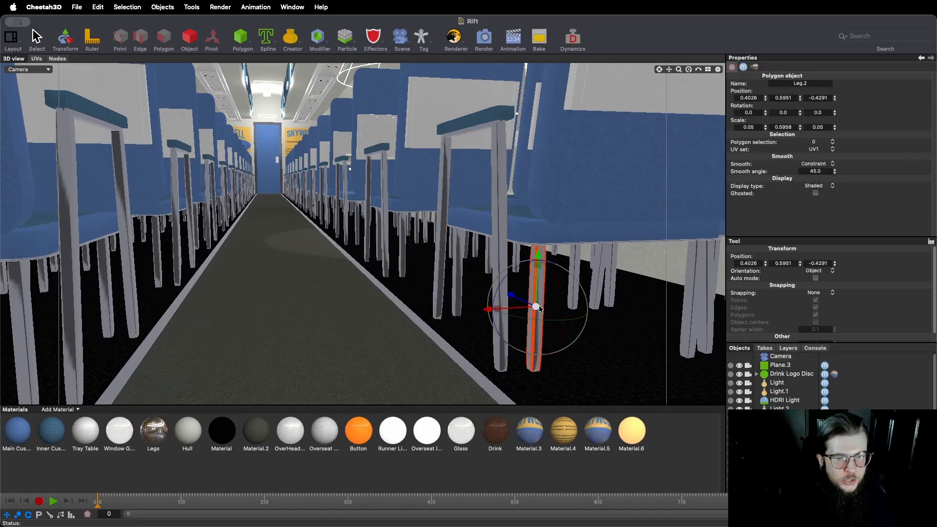
pyautogui.click(280, 126)
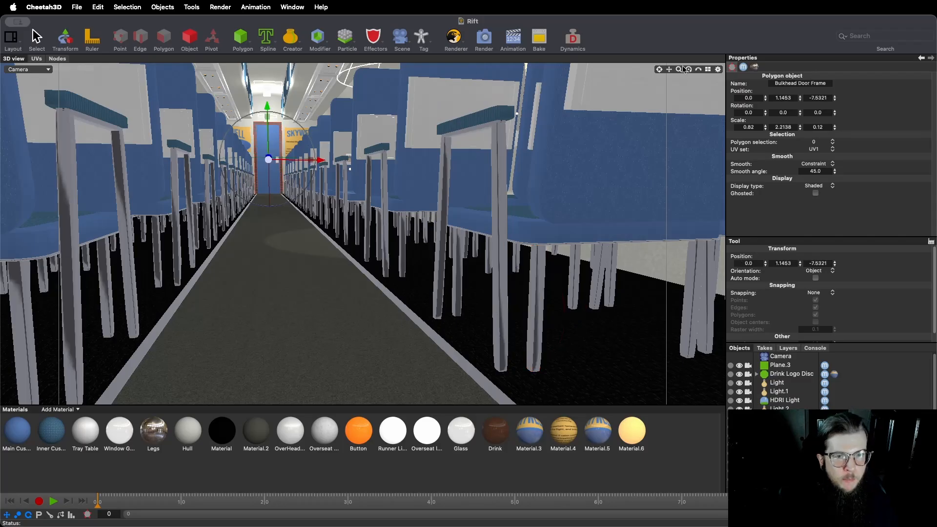
pyautogui.moveTo(674, 70); pyautogui.dragTo(669, 69)
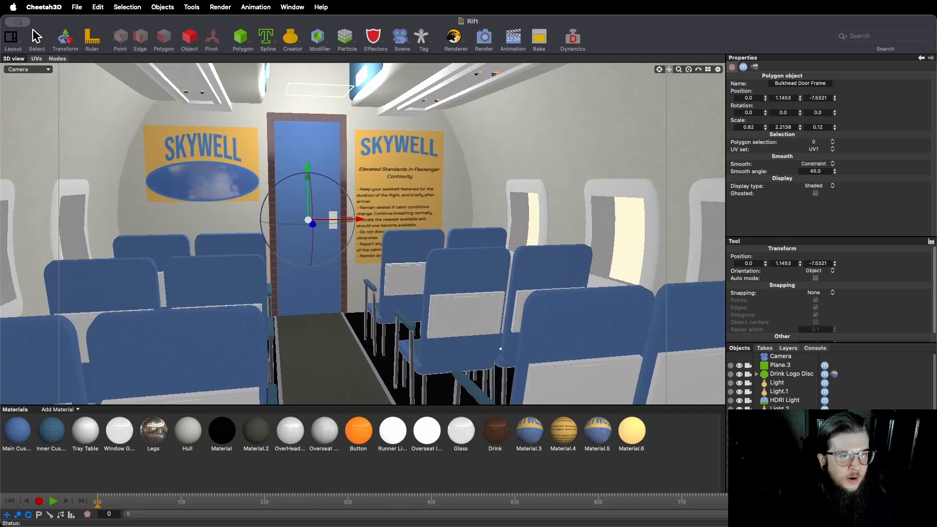
pyautogui.click(310, 358)
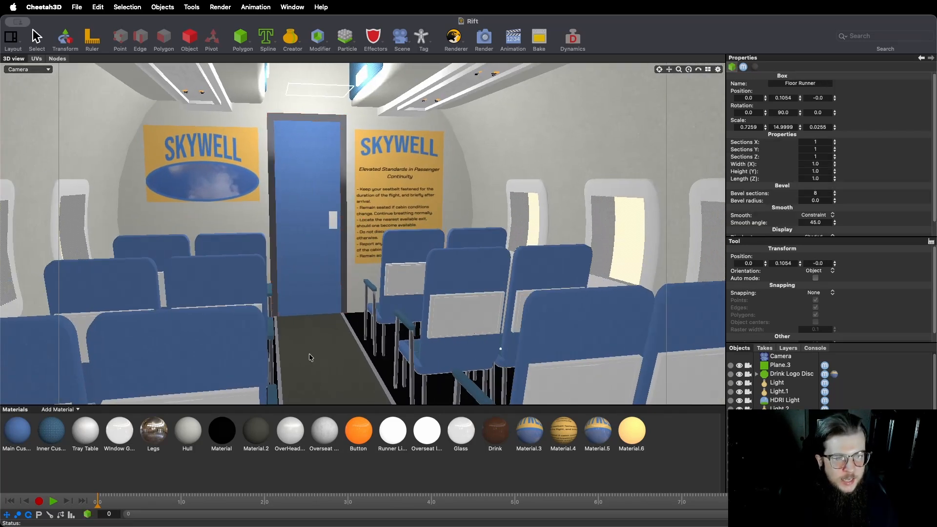
pyautogui.click(345, 271)
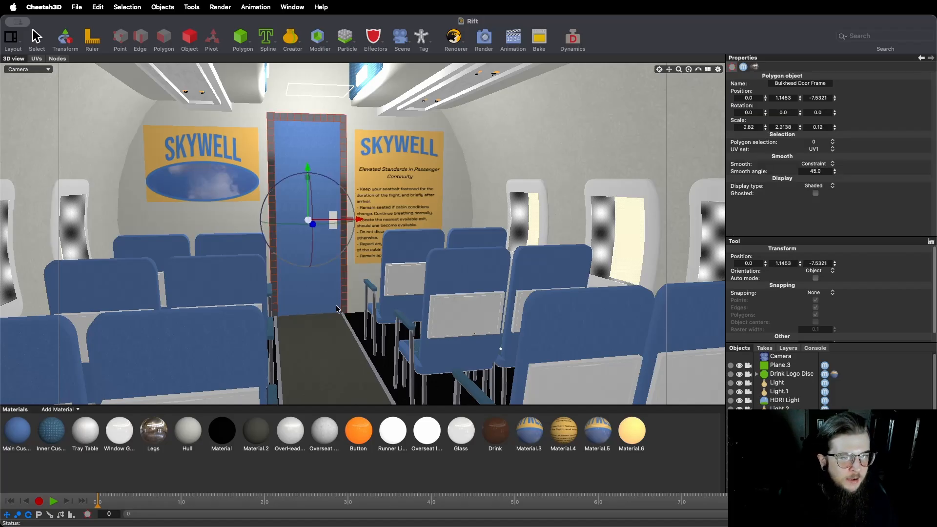
pyautogui.click(329, 347)
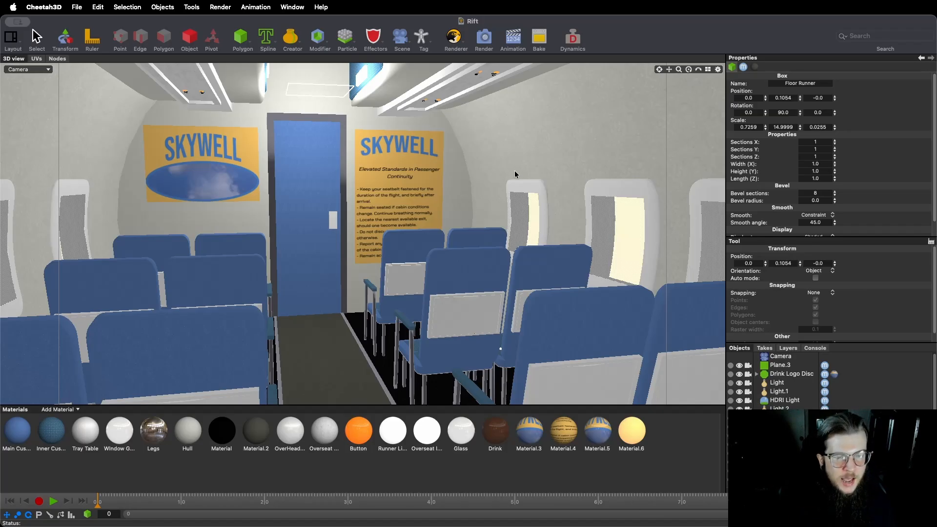
# Step: Examine the seat rows, the tray table with the drink and the window walls from the side, above and behind
pyautogui.moveTo(668, 69); pyautogui.dragTo(682, 80)
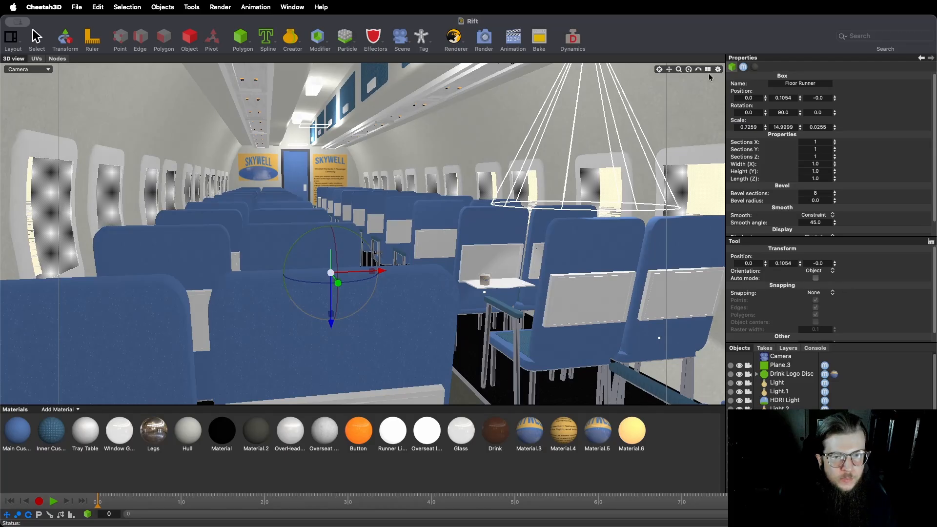
pyautogui.moveTo(671, 73); pyautogui.dragTo(704, 79)
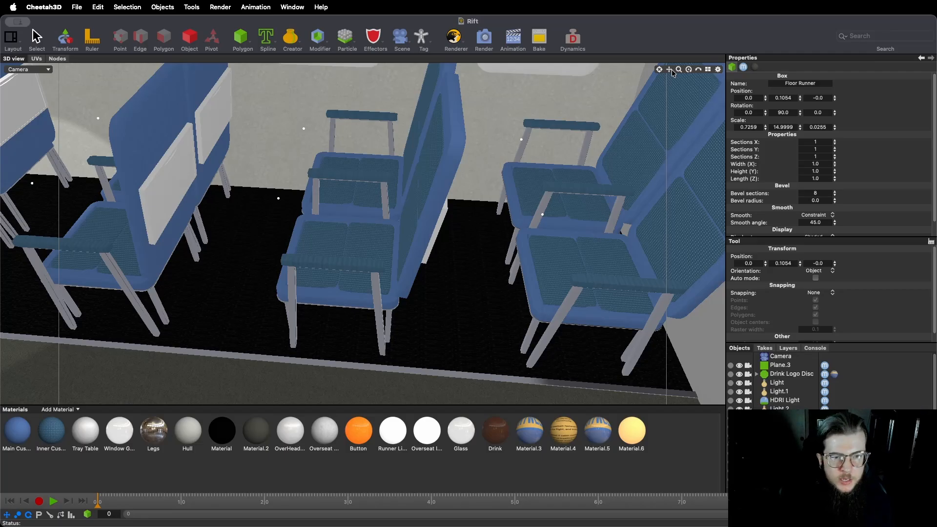
pyautogui.moveTo(700, 72); pyautogui.dragTo(669, 73)
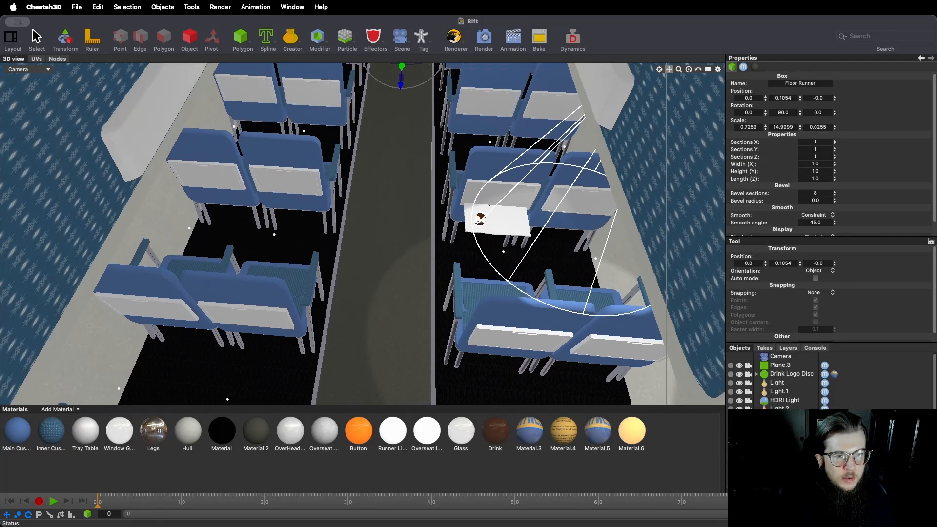
pyautogui.moveTo(679, 70)
pyautogui.mouseDown()
pyautogui.moveTo(699, 70)
pyautogui.moveTo(669, 70)
pyautogui.moveTo(700, 72)
pyautogui.moveTo(671, 72)
pyautogui.mouseUp()
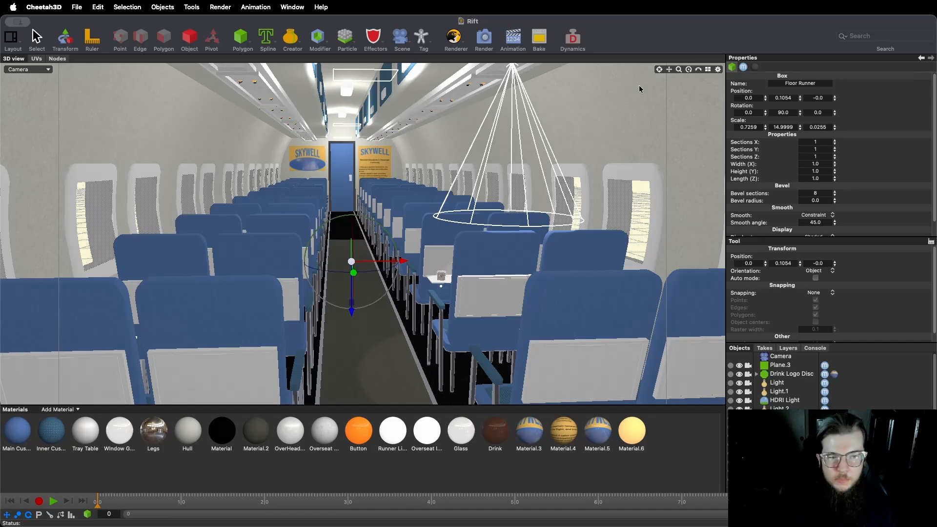
pyautogui.moveTo(668, 71); pyautogui.dragTo(699, 72)
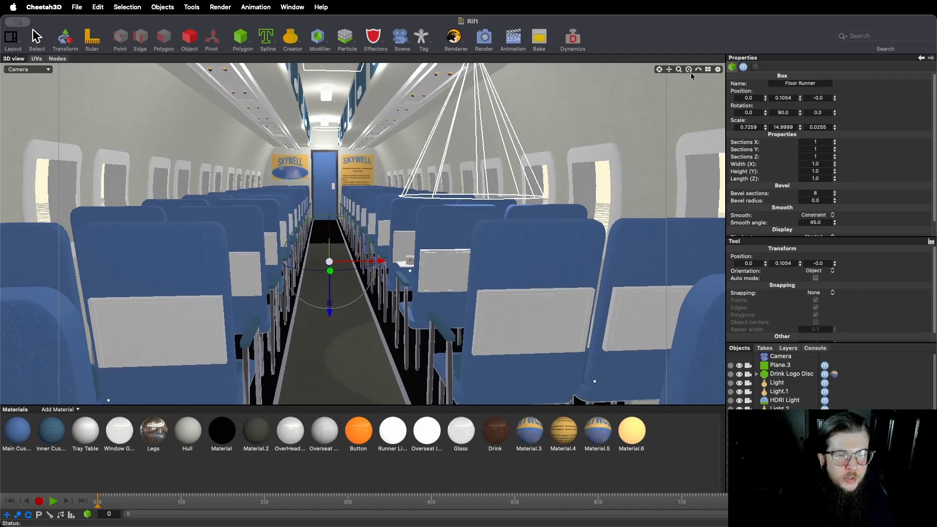
pyautogui.moveTo(670, 68); pyautogui.dragTo(629, 93)
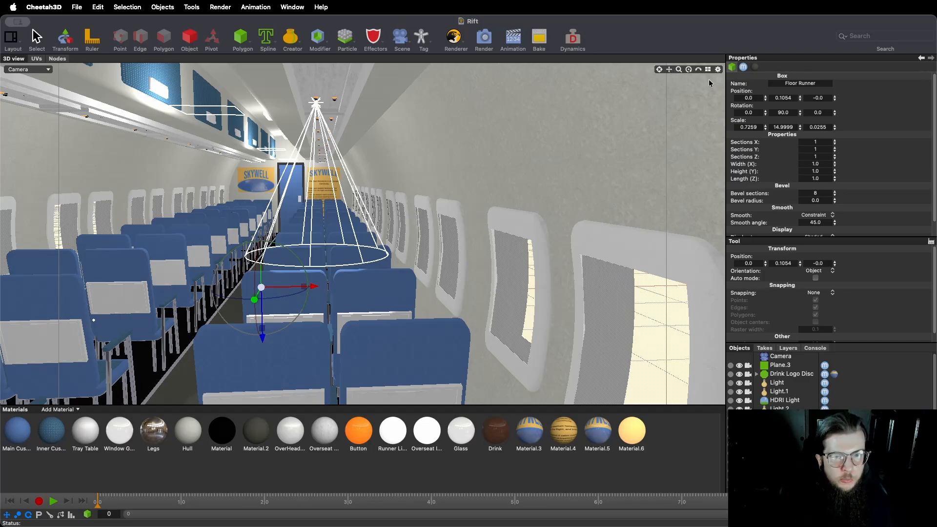
pyautogui.moveTo(668, 69); pyautogui.dragTo(669, 122)
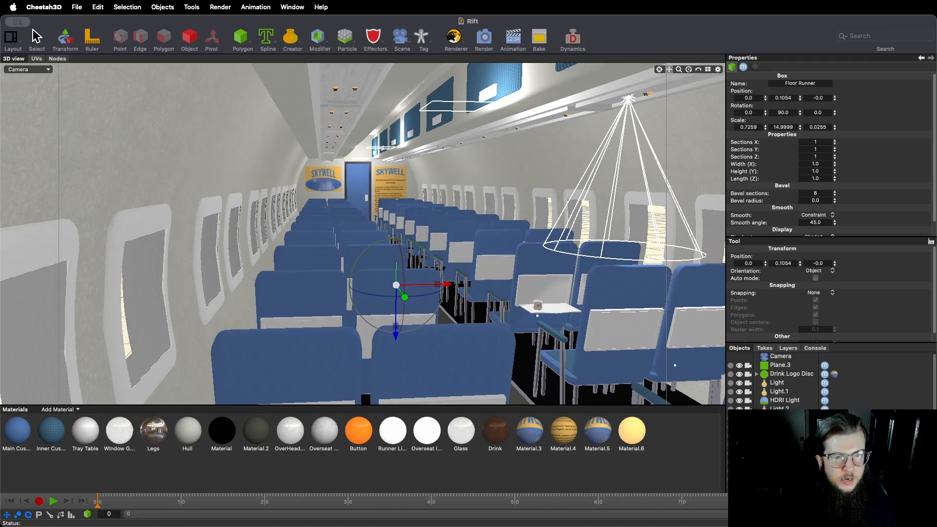
pyautogui.moveTo(668, 122); pyautogui.dragTo(669, 185)
pyautogui.moveTo(670, 70)
pyautogui.mouseDown()
pyautogui.moveTo(696, 29)
pyautogui.moveTo(669, 43)
pyautogui.moveTo(658, 16)
pyautogui.moveTo(662, 92)
pyautogui.moveTo(670, 91)
pyautogui.moveTo(656, 94)
pyautogui.moveTo(657, 68)
pyautogui.moveTo(670, 68)
pyautogui.moveTo(660, 69)
pyautogui.mouseUp()
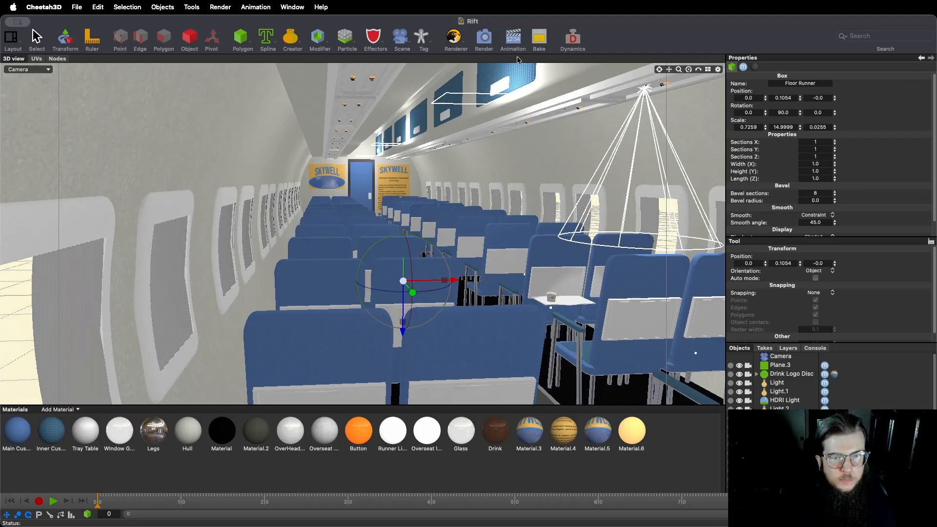
pyautogui.moveTo(659, 70); pyautogui.dragTo(649, 73)
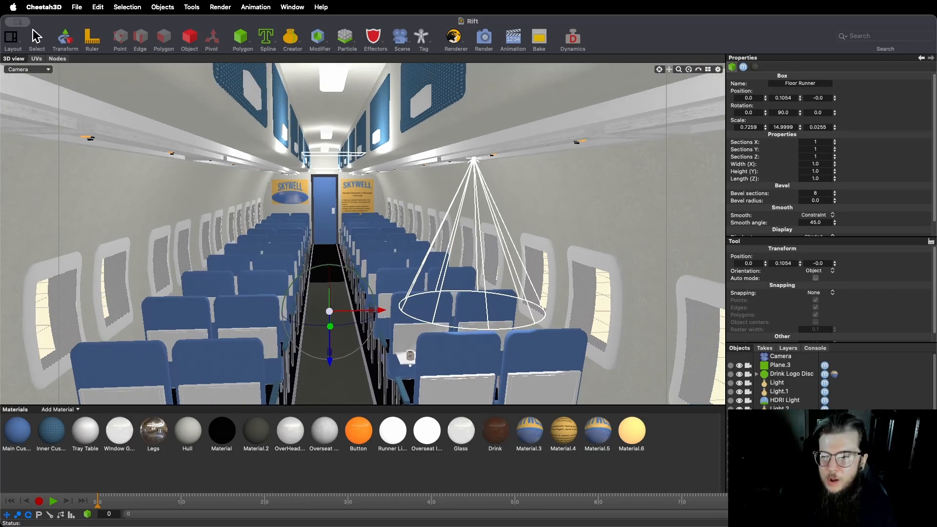
pyautogui.moveTo(669, 70); pyautogui.dragTo(707, 23)
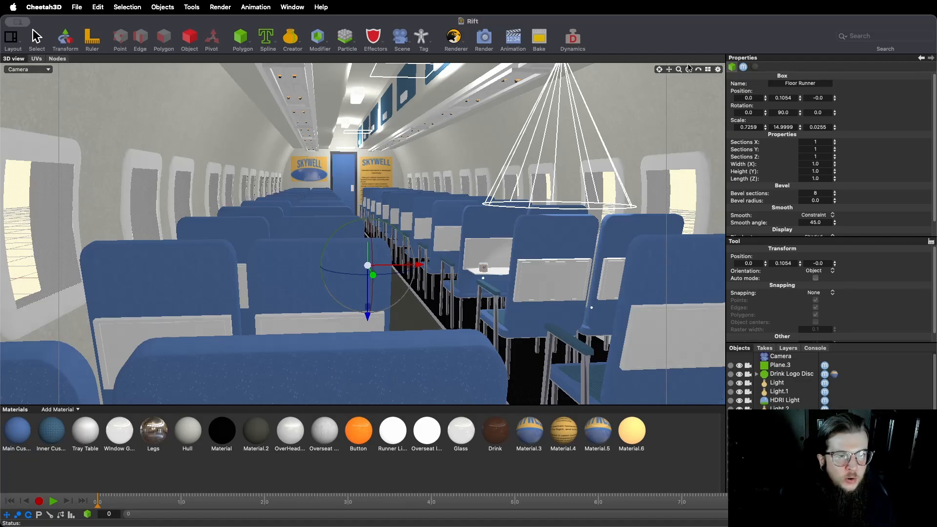
# Step: Inspect the ceiling runner light and the overhead panels, and select the Floor Runner beneath them
pyautogui.moveTo(670, 71); pyautogui.dragTo(671, 201)
pyautogui.moveTo(678, 72); pyautogui.dragTo(672, 139)
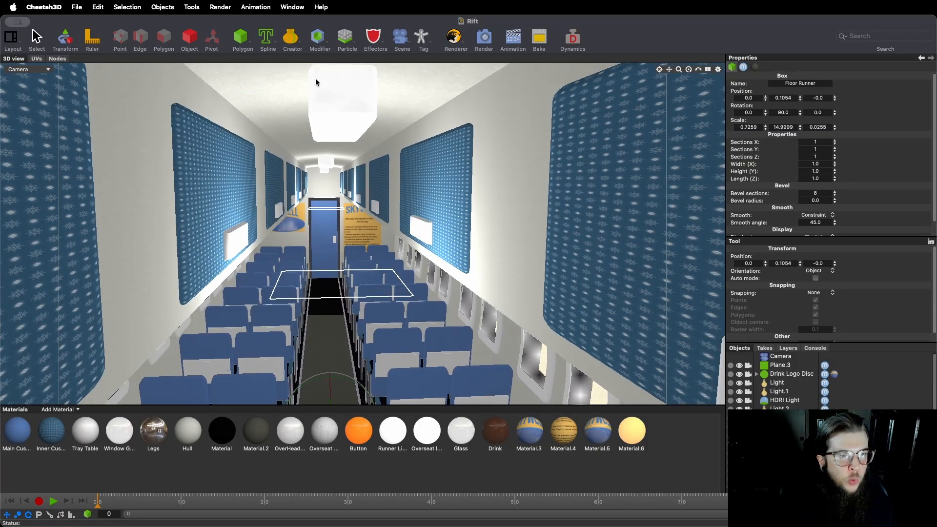
pyautogui.click(334, 110)
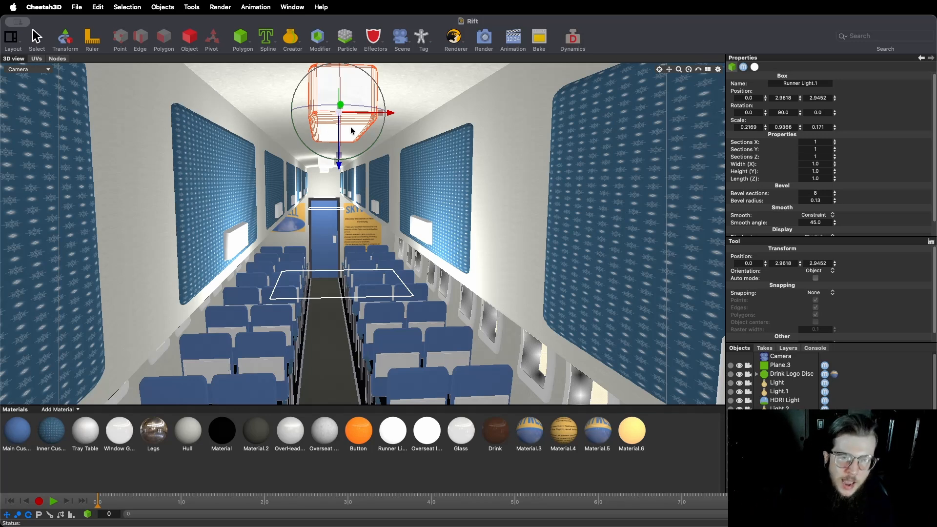
pyautogui.click(335, 294)
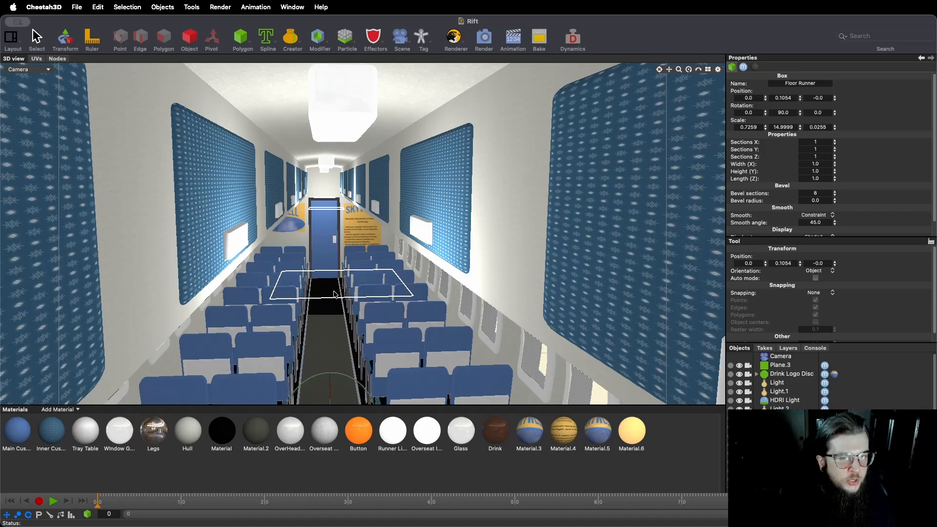
pyautogui.moveTo(669, 69)
pyautogui.mouseDown()
pyautogui.moveTo(669, 95)
pyautogui.moveTo(670, 72)
pyautogui.mouseUp()
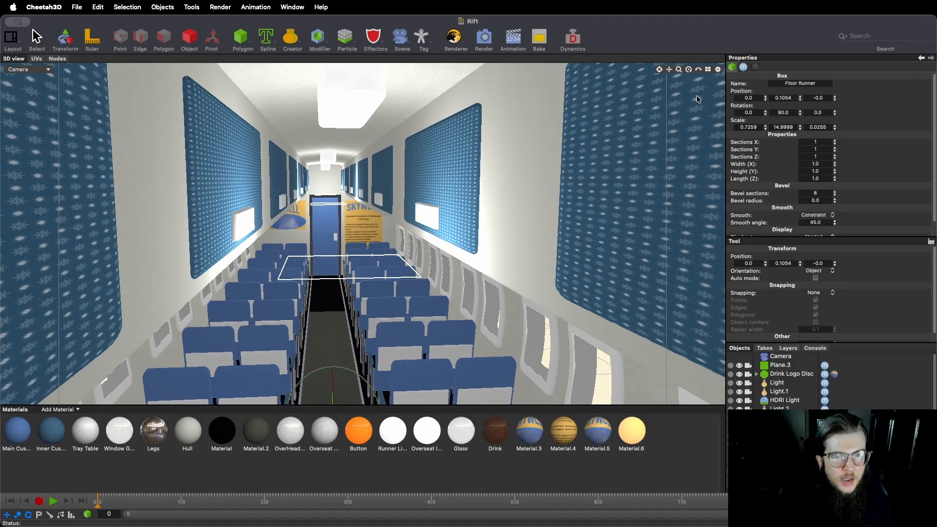
pyautogui.moveTo(670, 78); pyautogui.dragTo(670, 71)
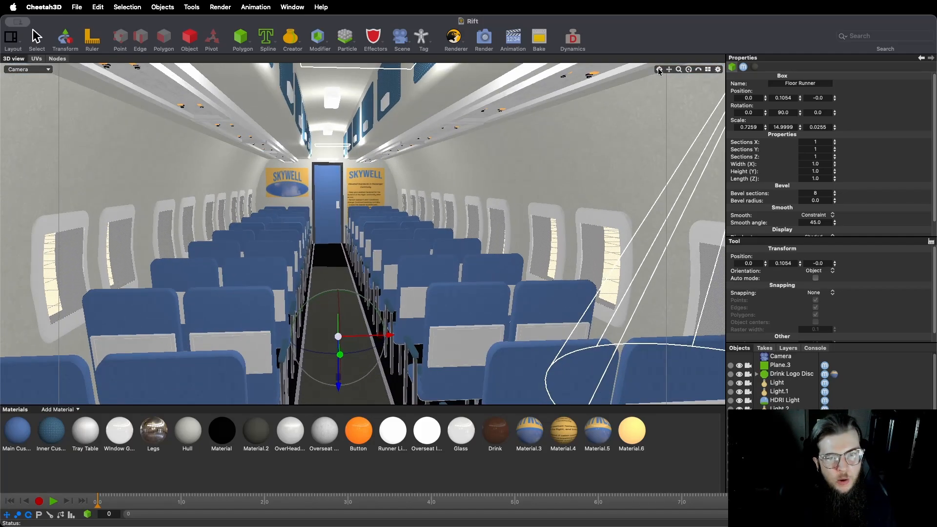
# Step: Inspect the overhead spotlight fixture up close and select its Light Ball Light Lens
pyautogui.moveTo(660, 71); pyautogui.dragTo(606, 106)
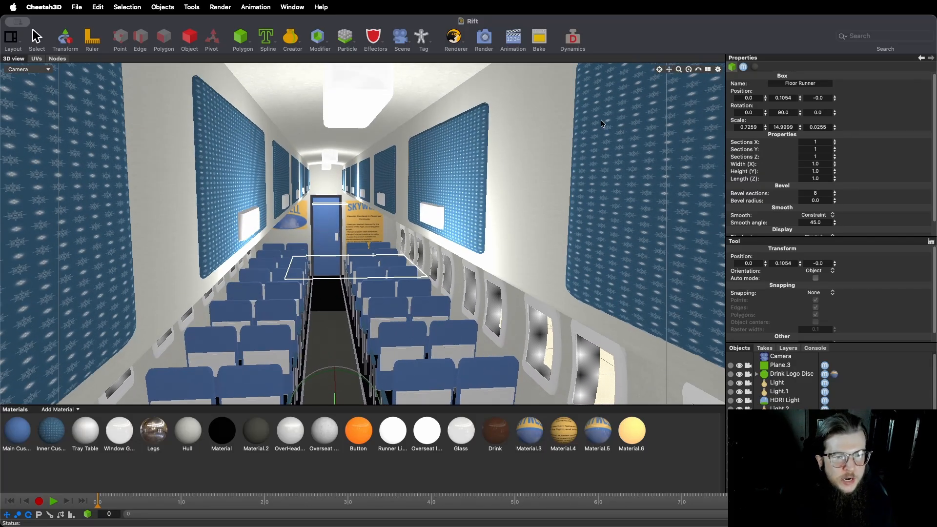
pyautogui.moveTo(664, 74); pyautogui.dragTo(625, 100)
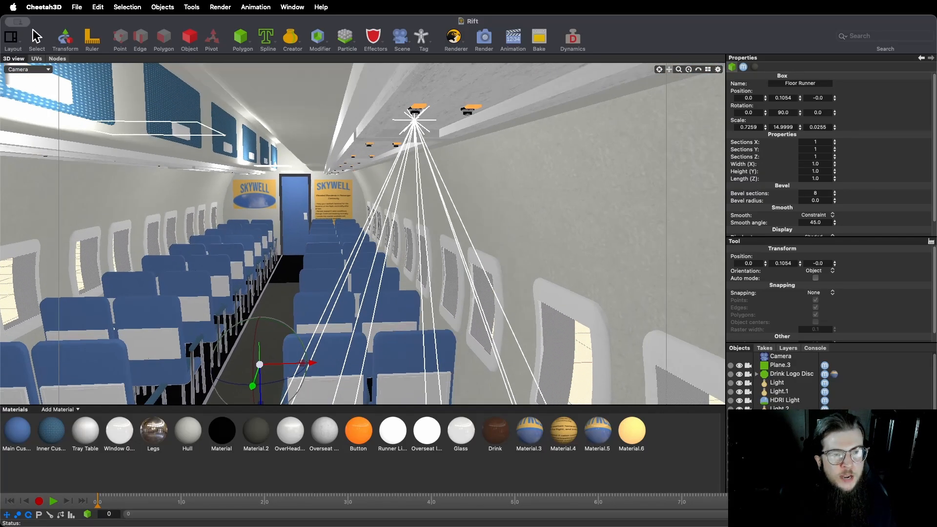
pyautogui.moveTo(697, 72); pyautogui.dragTo(679, 117)
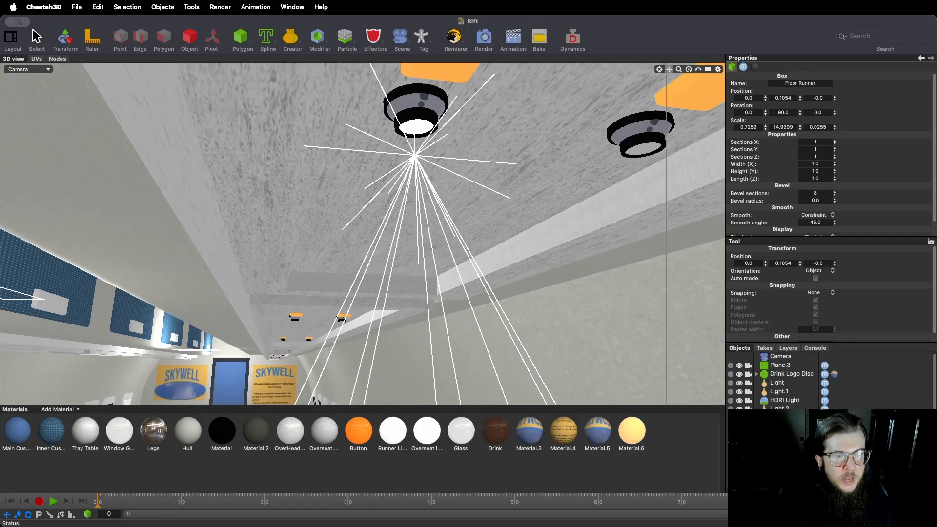
pyautogui.moveTo(680, 71); pyautogui.dragTo(680, 88)
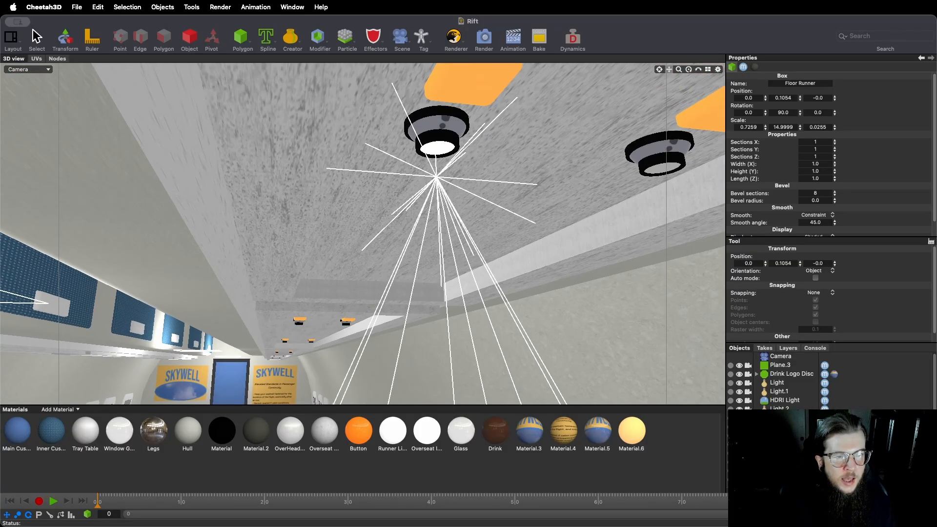
pyautogui.click(445, 151)
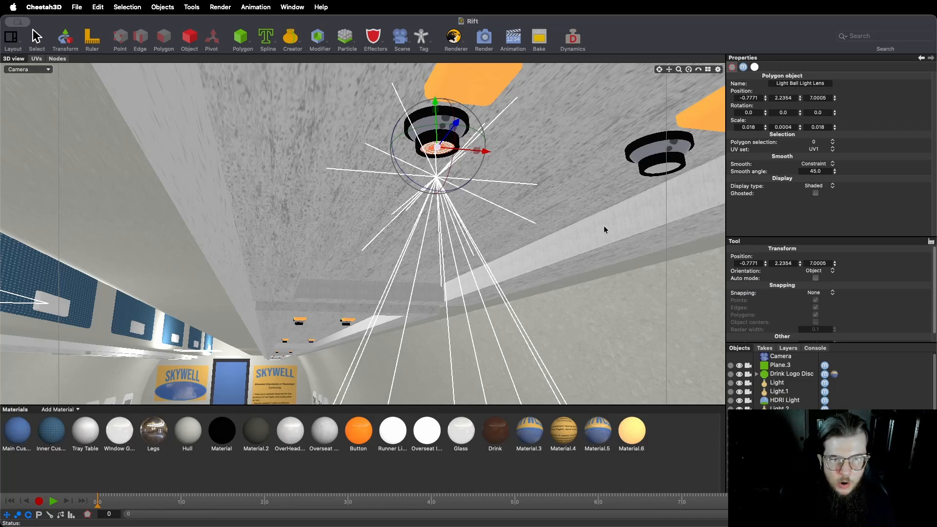
pyautogui.moveTo(698, 69); pyautogui.dragTo(724, 234)
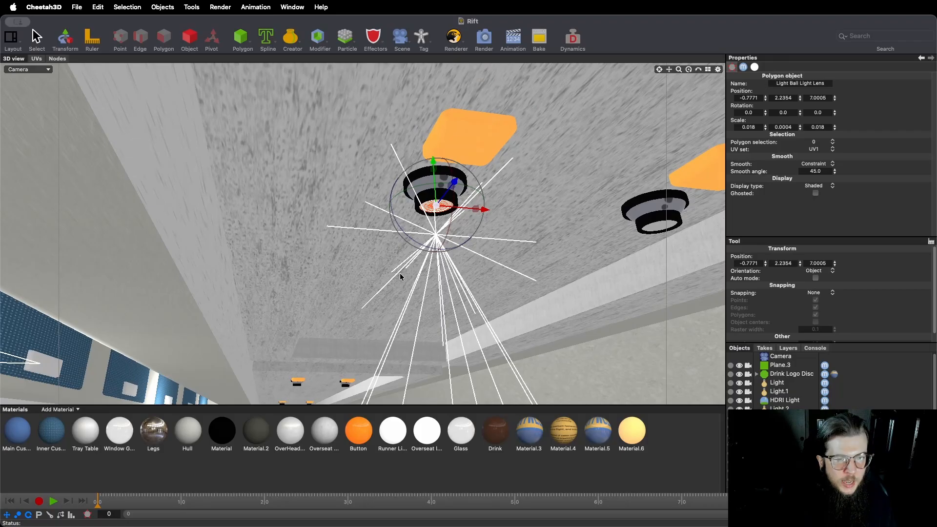
pyautogui.moveTo(683, 68)
pyautogui.mouseDown()
pyautogui.moveTo(669, 73)
pyautogui.moveTo(680, 71)
pyautogui.mouseUp()
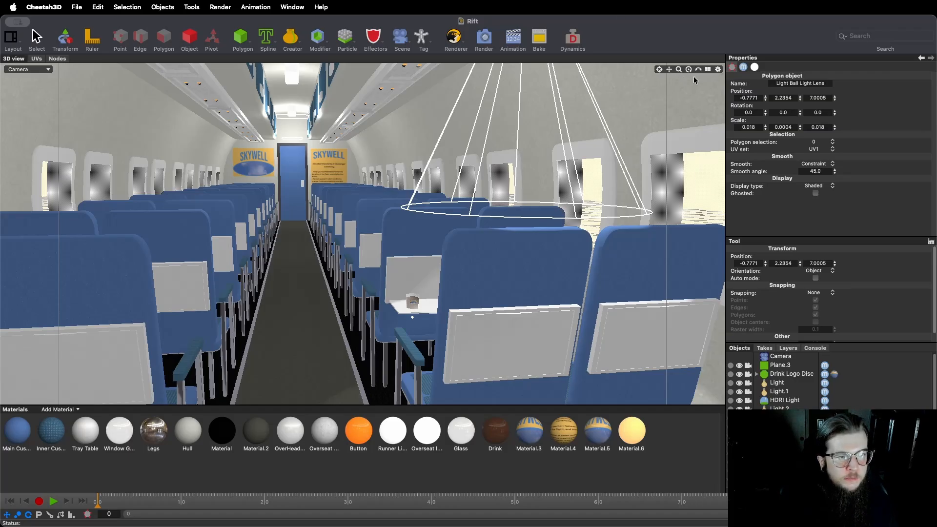
# Step: Examine the SKYWELL passenger rules poster beside the bulkhead door at readable size
pyautogui.moveTo(698, 73); pyautogui.dragTo(670, 70)
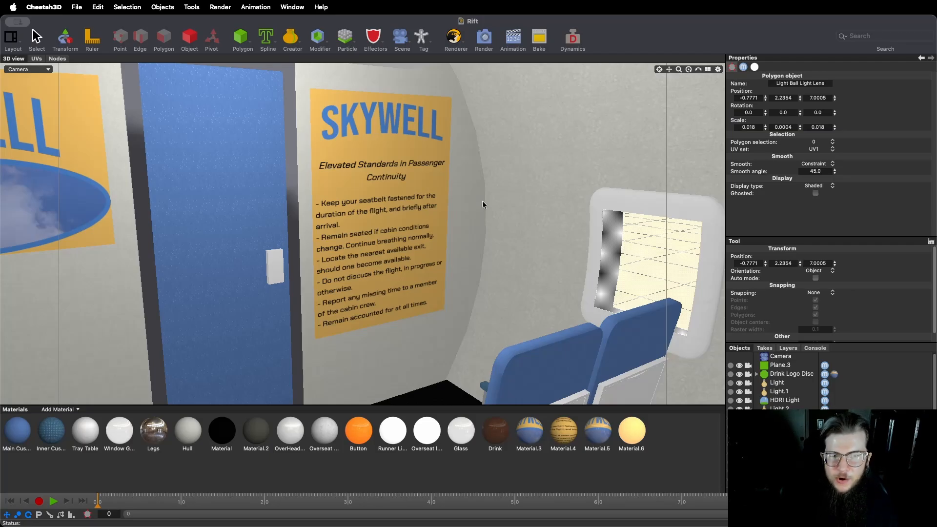
pyautogui.scroll(3, 547, 289)
pyautogui.scroll(5, 363, 234)
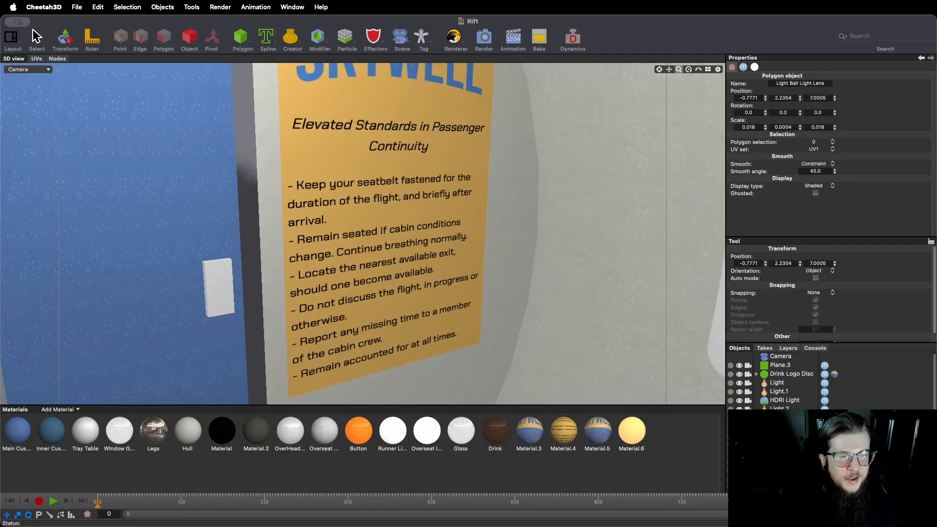
pyautogui.moveTo(670, 71); pyautogui.dragTo(636, 43)
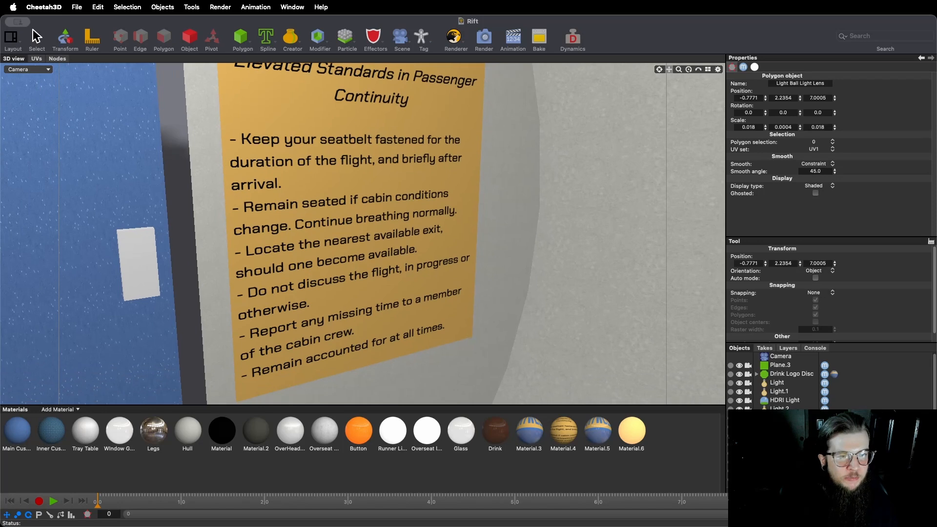
pyautogui.moveTo(679, 69); pyautogui.dragTo(679, 70)
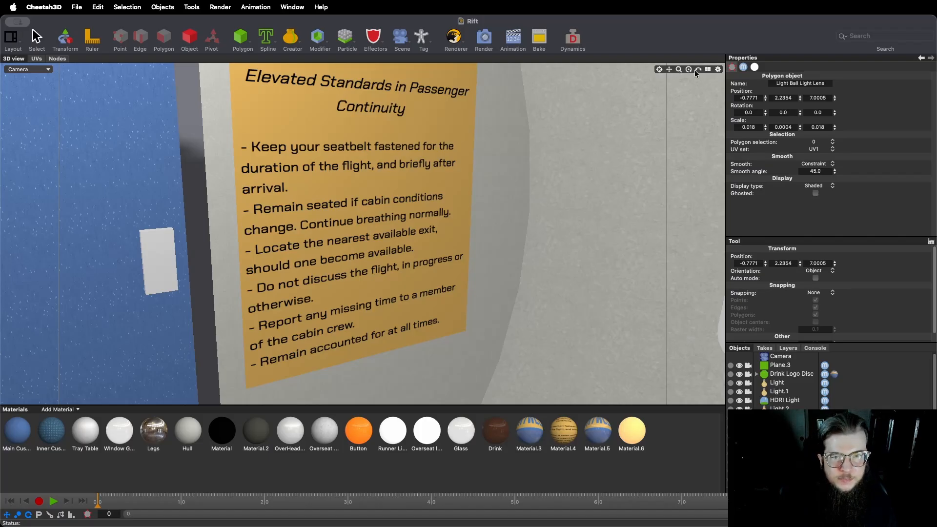
# Step: View the cabin facing the seat fronts and show the HDRI Light's properties
pyautogui.moveTo(698, 73); pyautogui.dragTo(698, 72)
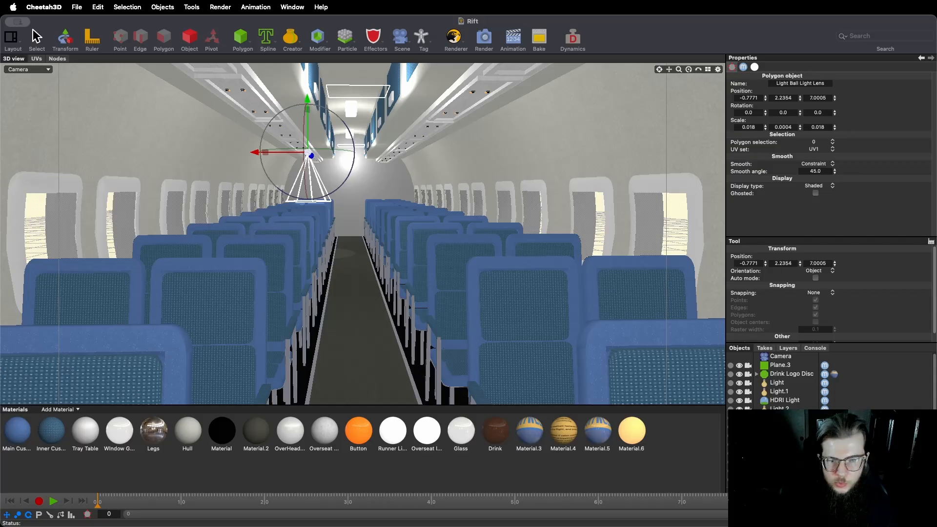
pyautogui.click(783, 400)
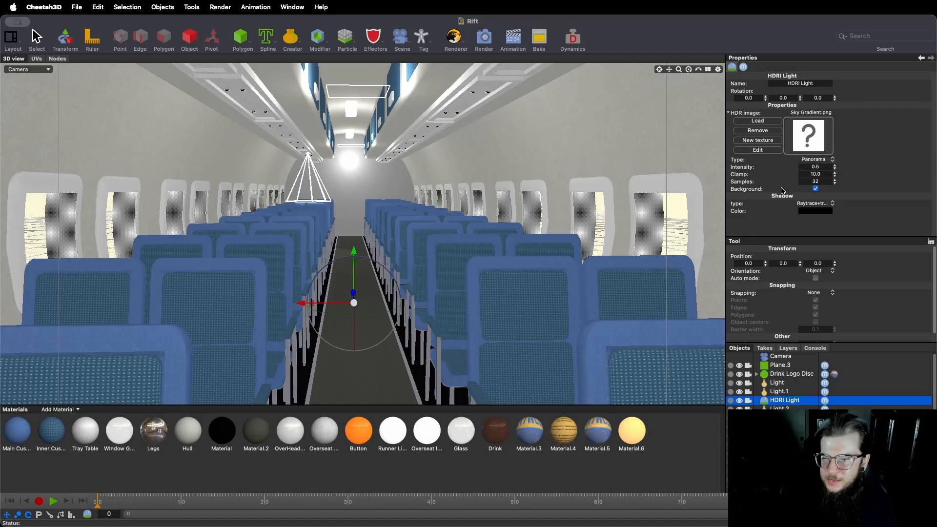
# Step: Examine the fuselage and its surrounding backdrop from outside, and return to a cabin view facing the seat fronts
pyautogui.moveTo(669, 69); pyautogui.dragTo(418, 177)
pyautogui.moveTo(689, 70); pyautogui.dragTo(683, 122)
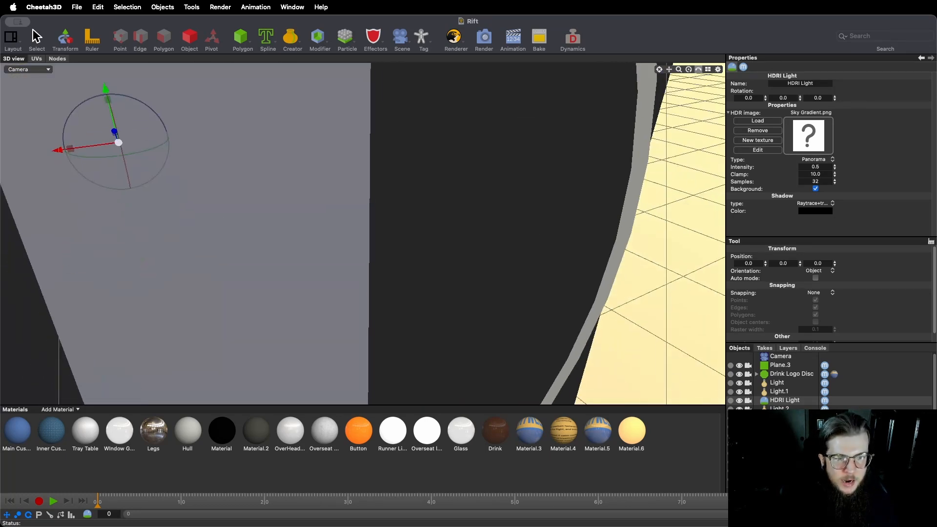
pyautogui.moveTo(679, 69); pyautogui.dragTo(792, 122)
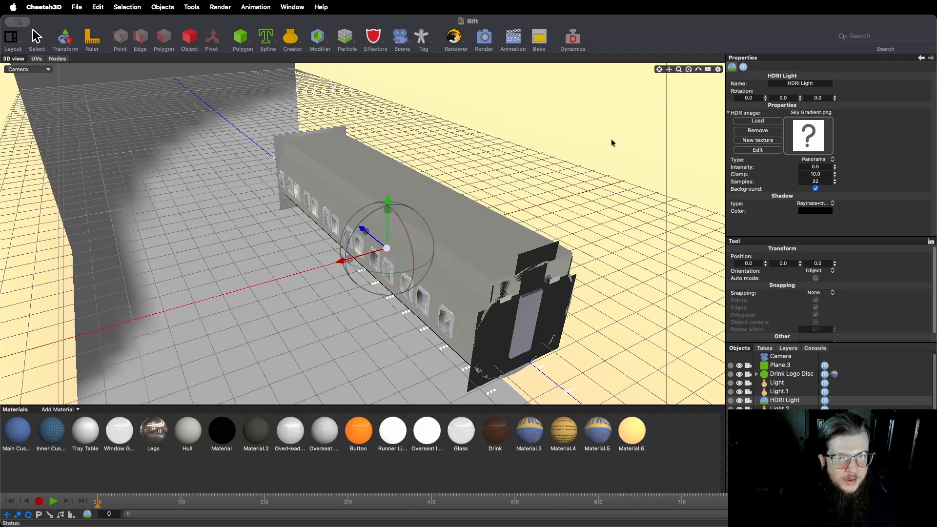
pyautogui.moveTo(700, 71); pyautogui.dragTo(639, 146)
pyautogui.moveTo(700, 70); pyautogui.dragTo(696, 144)
pyautogui.moveTo(669, 70); pyautogui.dragTo(698, 69)
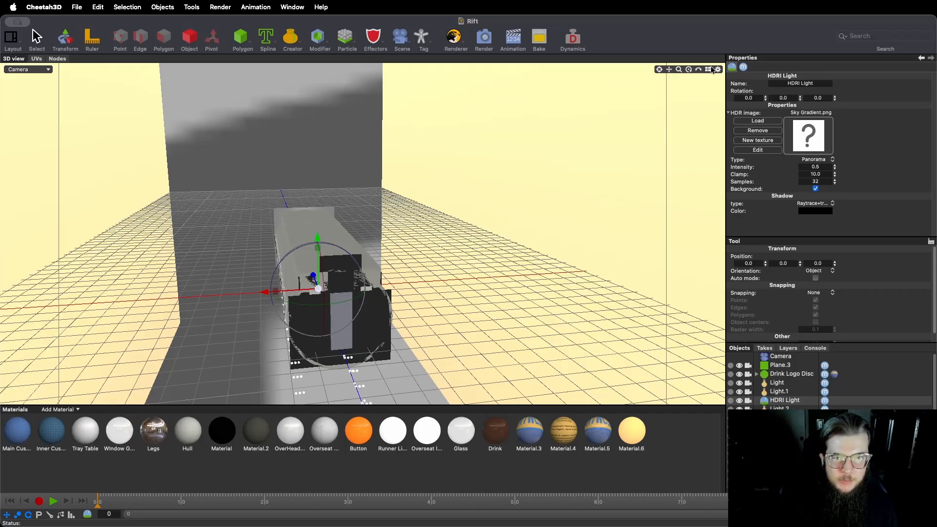
pyautogui.scroll(-10, 363, 234)
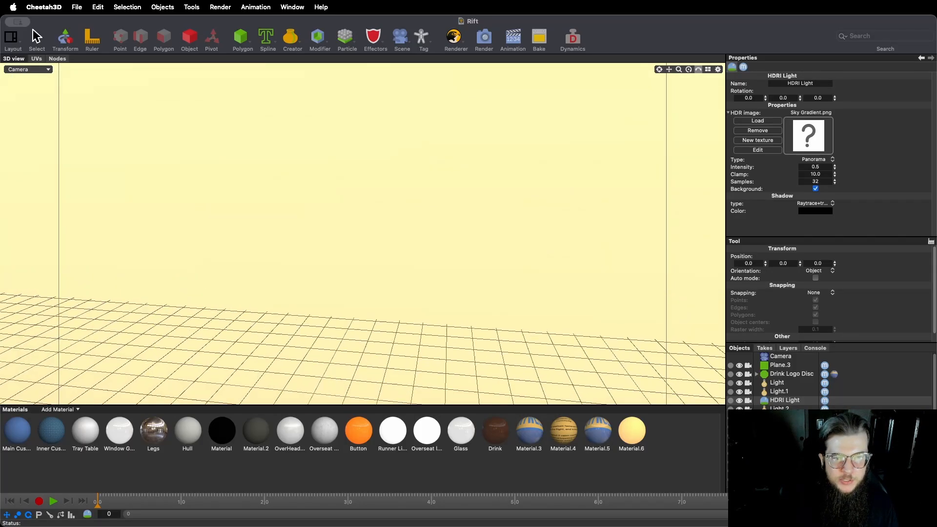
pyautogui.scroll(10, 364, 235)
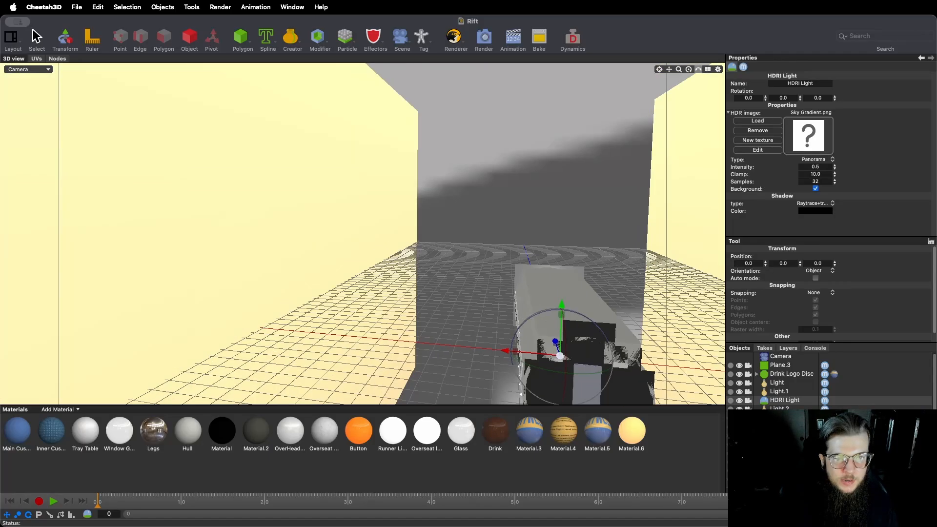
pyautogui.moveTo(699, 69); pyautogui.dragTo(674, 74)
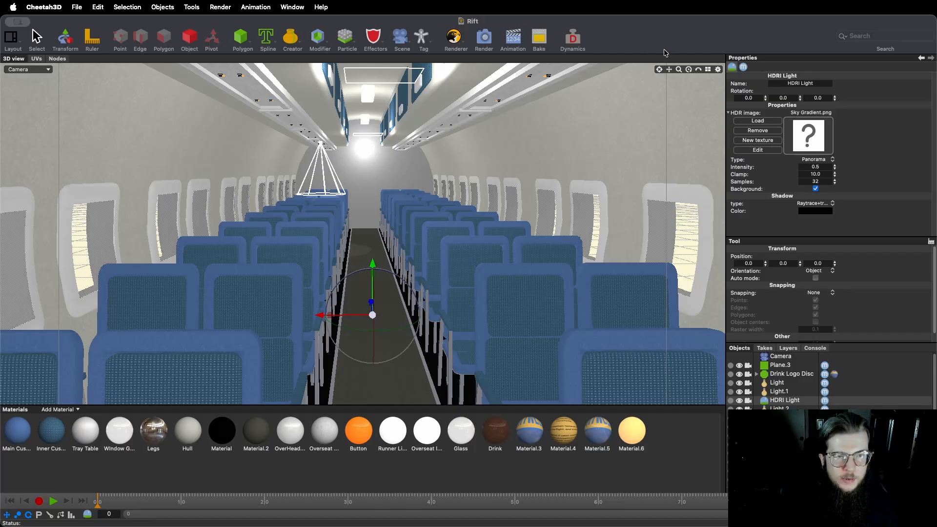
# Step: Inspect the drink glass on the open tray table up close and select its Drink Logo Disc
pyautogui.moveTo(679, 70)
pyautogui.mouseDown()
pyautogui.moveTo(669, 69)
pyautogui.moveTo(699, 69)
pyautogui.moveTo(672, 71)
pyautogui.mouseUp()
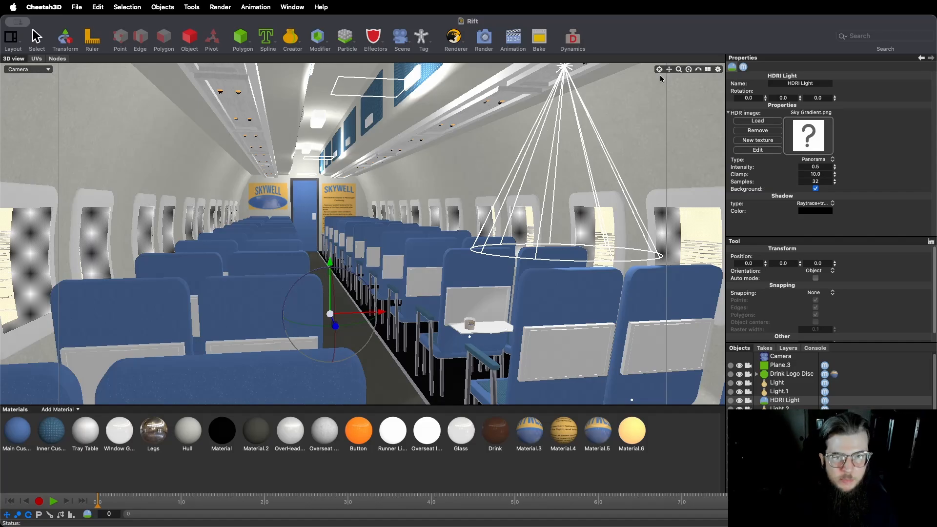
pyautogui.moveTo(669, 70)
pyautogui.mouseDown()
pyautogui.moveTo(657, 49)
pyautogui.moveTo(678, 58)
pyautogui.moveTo(679, 49)
pyautogui.moveTo(684, 66)
pyautogui.moveTo(672, 72)
pyautogui.mouseUp()
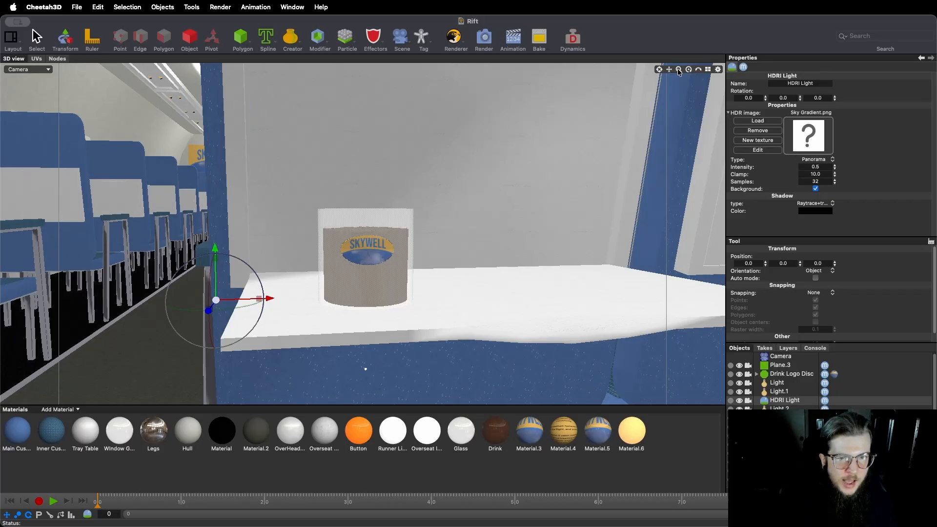
pyautogui.moveTo(670, 72); pyautogui.dragTo(684, 73)
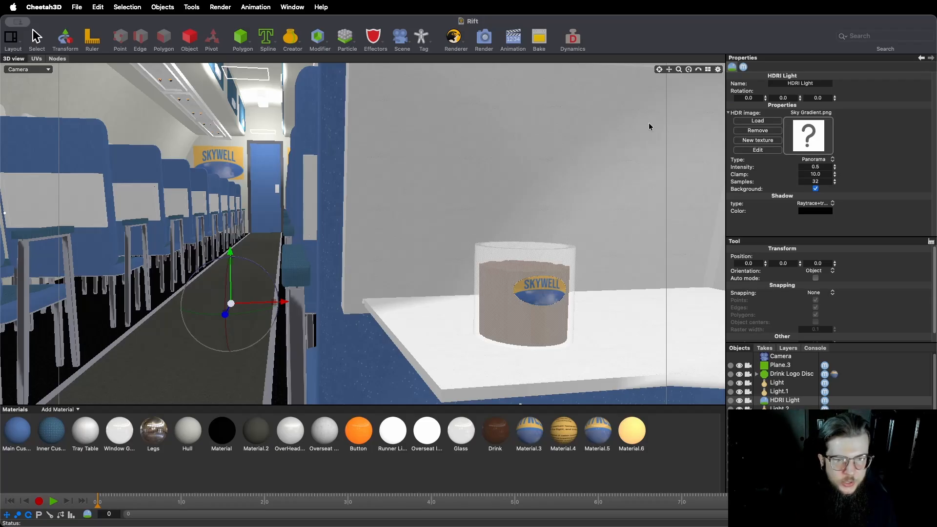
pyautogui.click(537, 284)
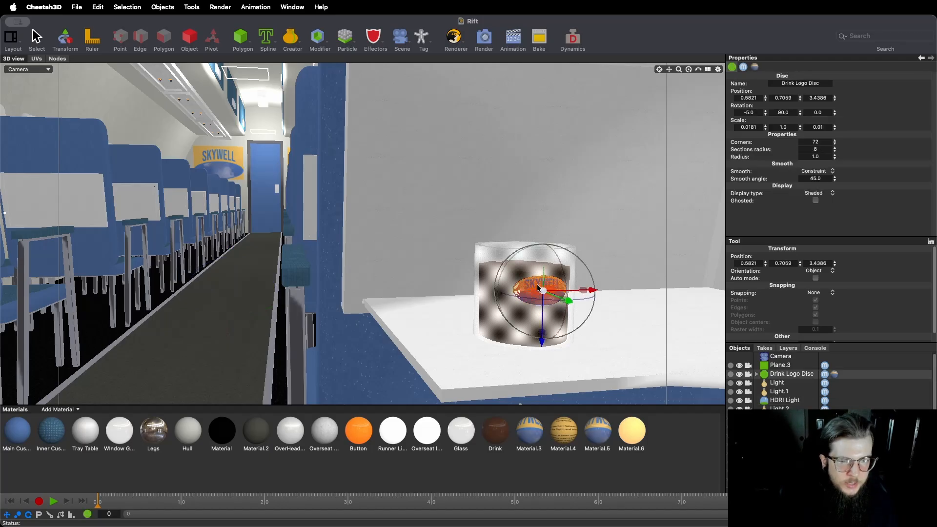
# Step: Compare the properties of Material.3 and Material.5, and select the SKYWELL logo plane beside the bulkhead door
pyautogui.click(238, 298)
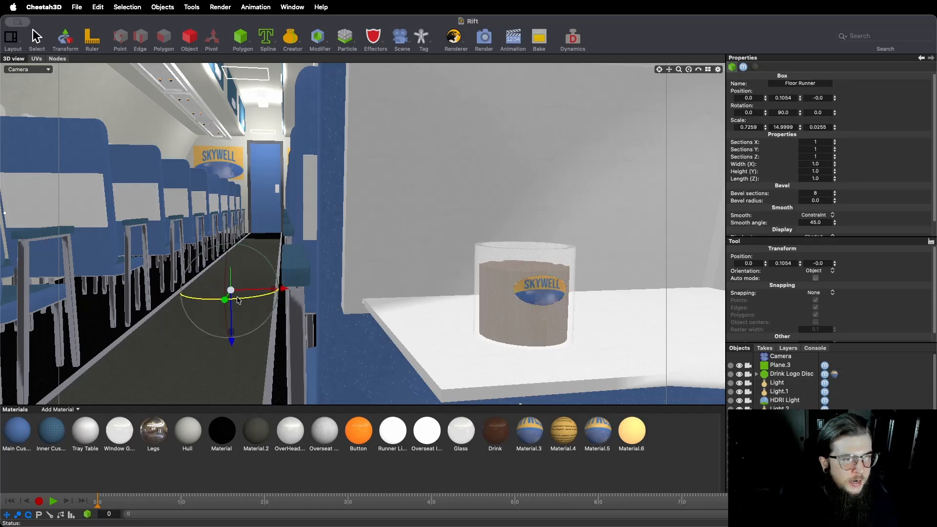
pyautogui.click(605, 432)
pyautogui.click(534, 436)
pyautogui.click(597, 435)
pyautogui.click(534, 435)
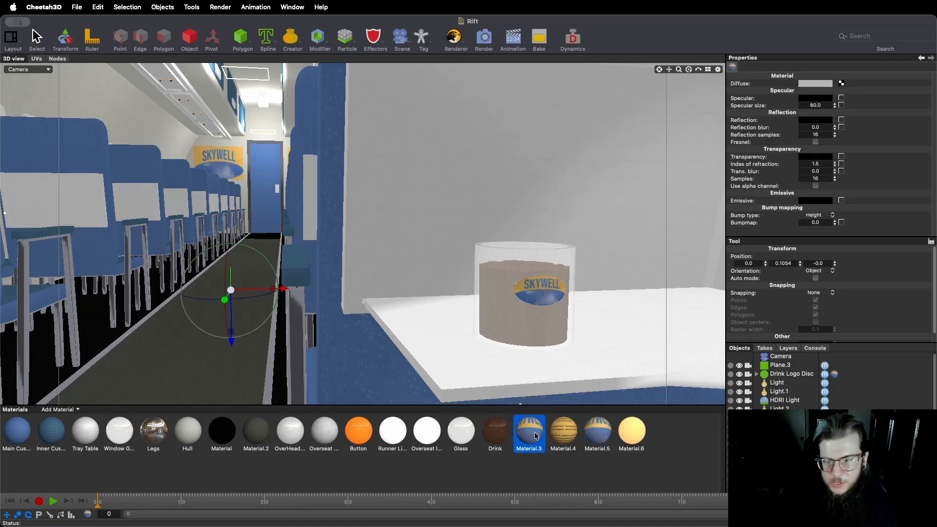
pyautogui.click(587, 430)
pyautogui.click(524, 437)
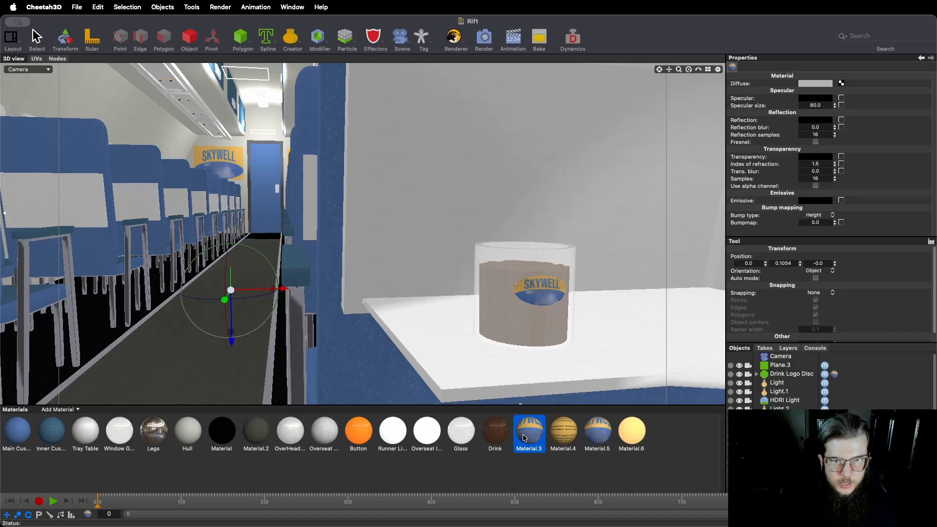
pyautogui.click(226, 153)
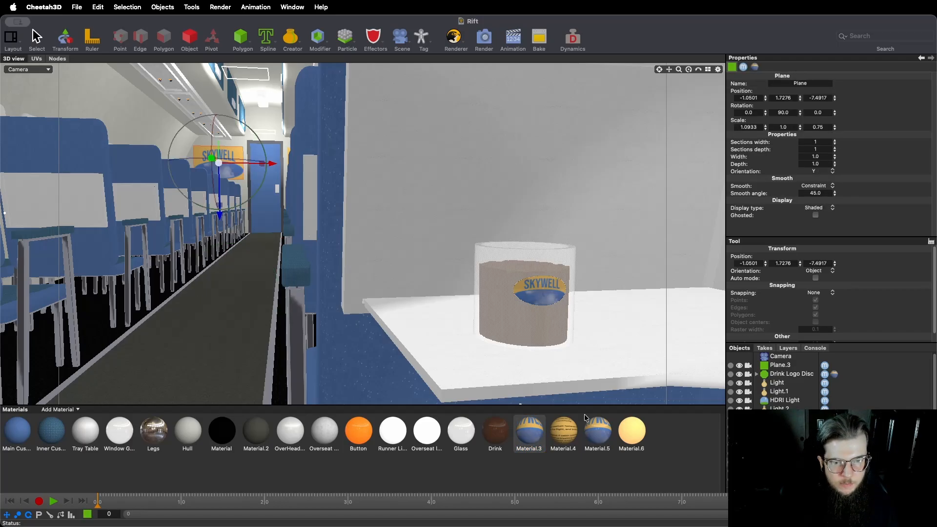
pyautogui.click(604, 436)
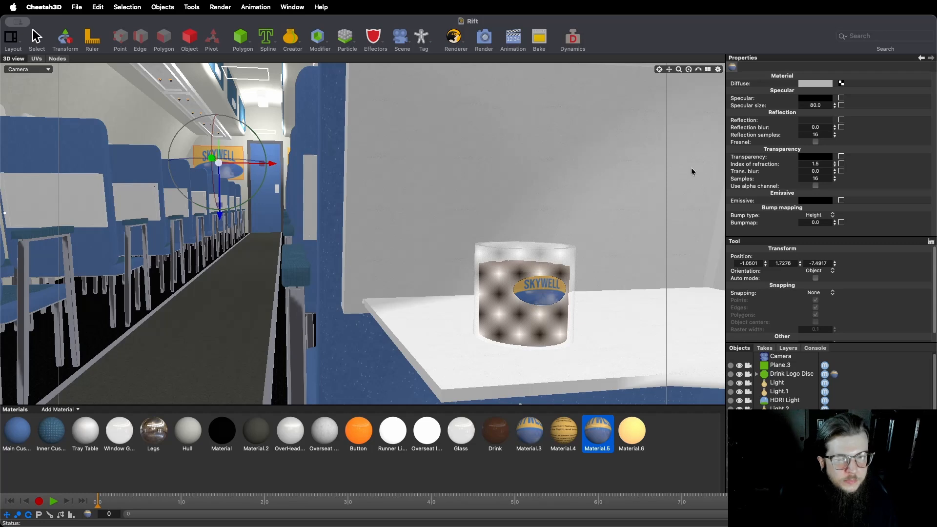
# Step: Inspect the overhead spotlights and select an Overhead Light Button, both up close and from the full cabin view
pyautogui.moveTo(670, 70)
pyautogui.mouseDown()
pyautogui.moveTo(722, 388)
pyautogui.moveTo(670, 70)
pyautogui.mouseUp()
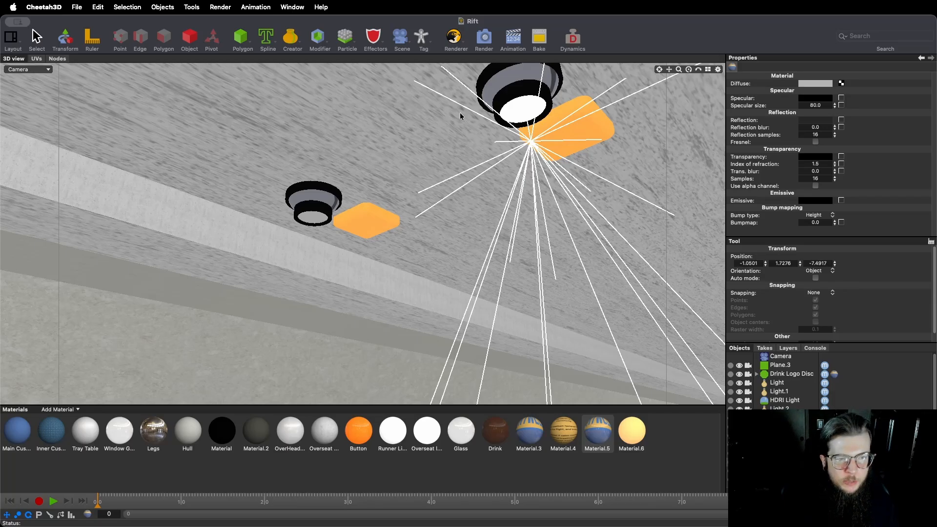
pyautogui.click(368, 233)
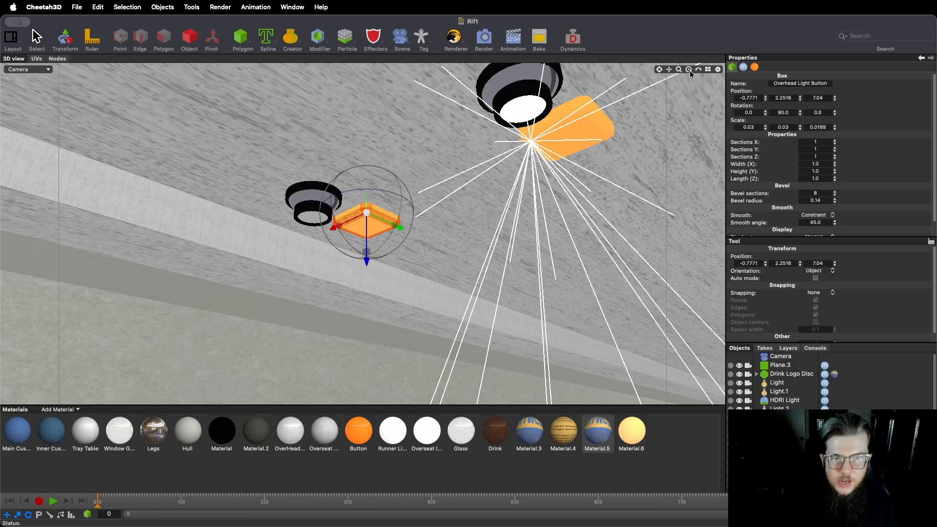
pyautogui.moveTo(698, 69); pyautogui.dragTo(656, 76)
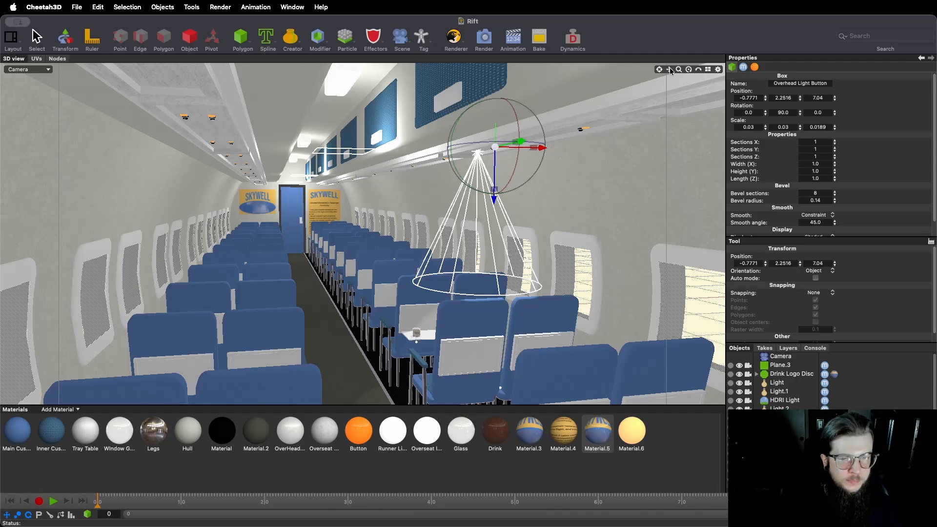
pyautogui.click(212, 119)
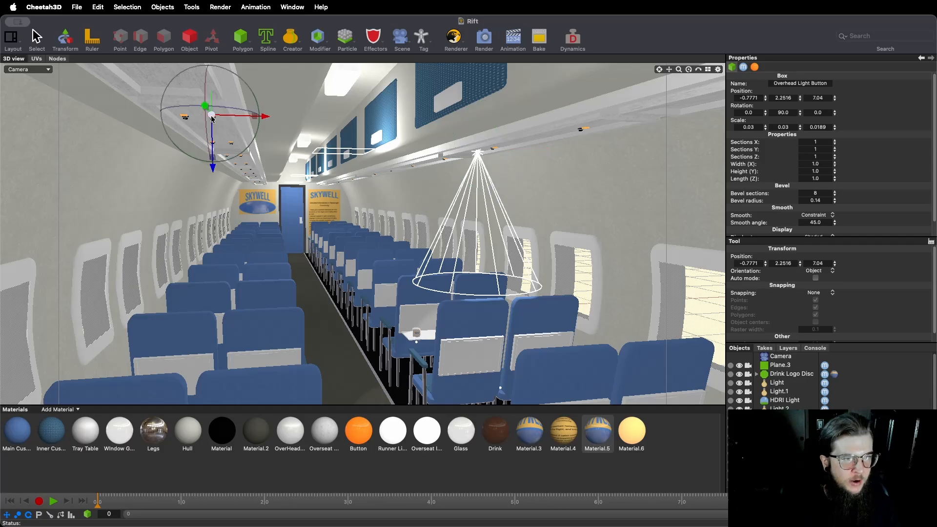
# Step: Check the area Light near the door, the Seat Light Frame and the Floor Runner, ending on the Button material's properties
pyautogui.click(303, 185)
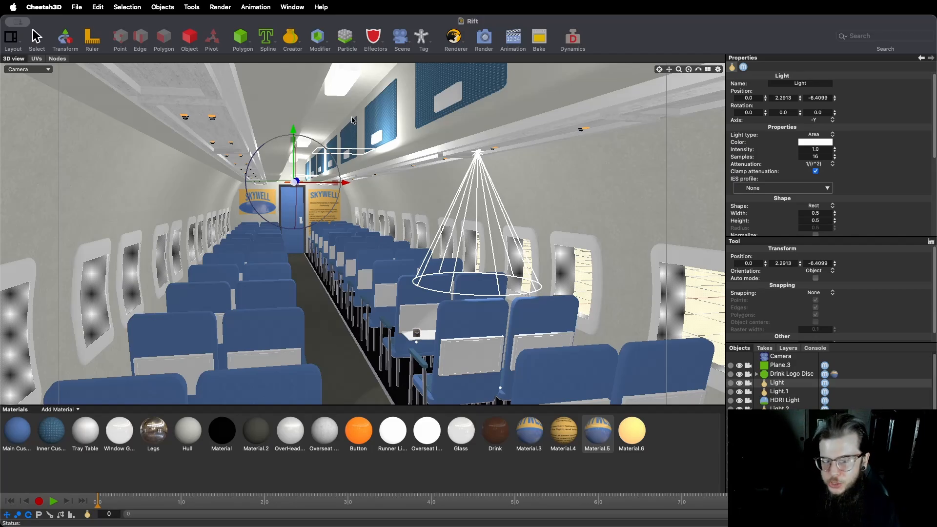
pyautogui.click(213, 117)
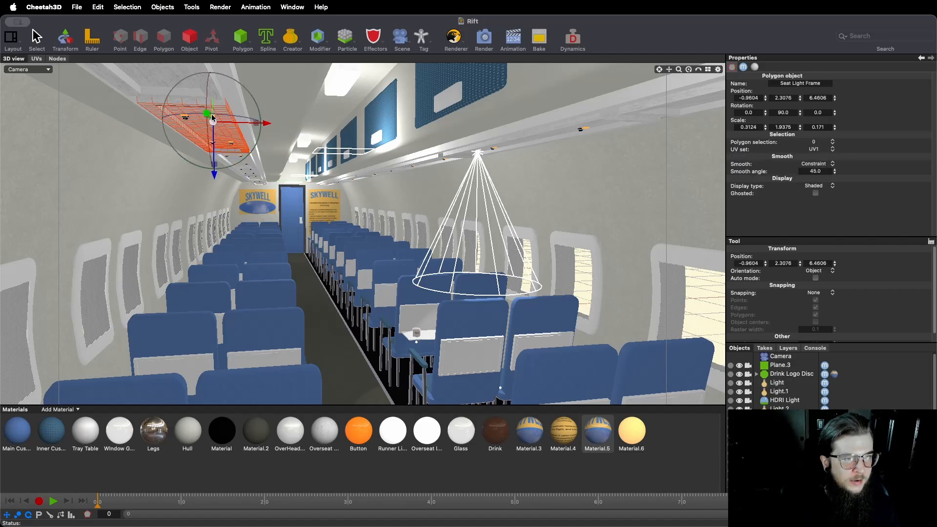
pyautogui.click(307, 274)
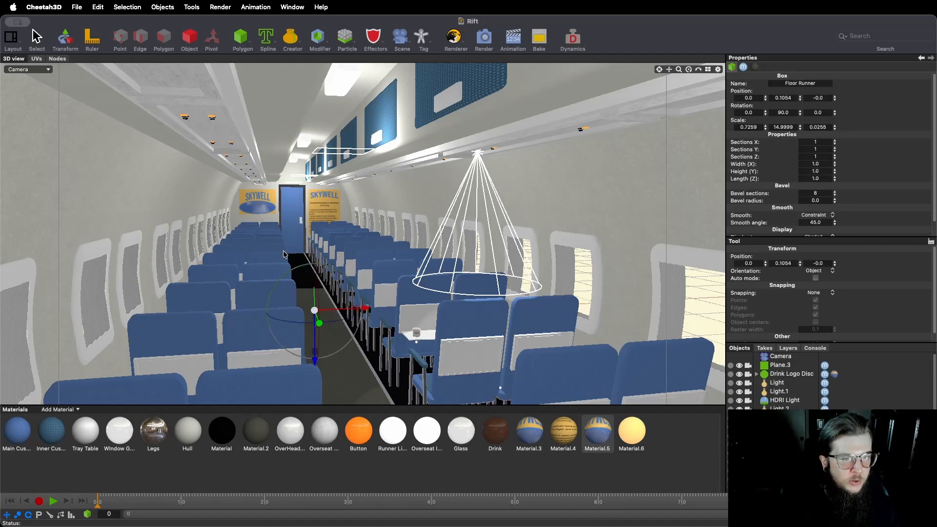
pyautogui.click(364, 434)
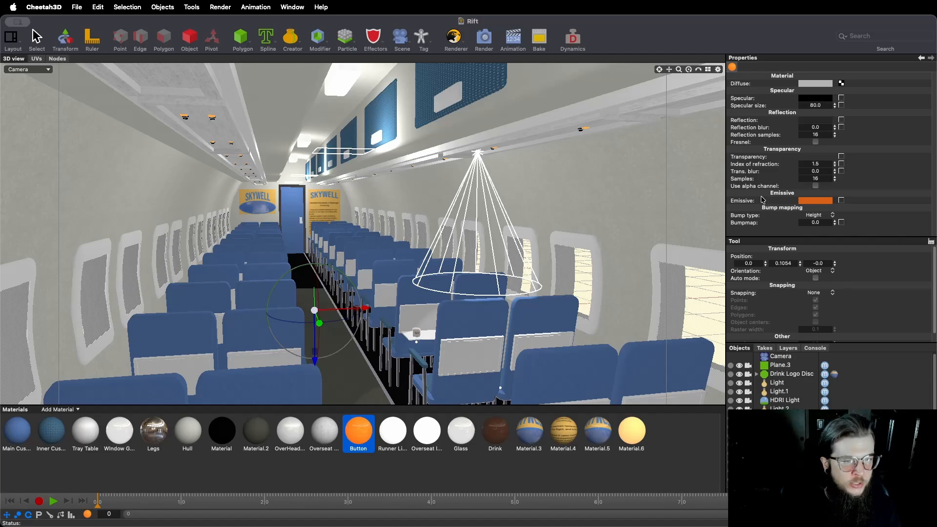
# Step: Examine the aisle's floor runner, its edge strips and the seat legs from a low, centred viewpoint
pyautogui.moveTo(670, 70); pyautogui.dragTo(649, 57)
pyautogui.scroll(-10, 357, 286)
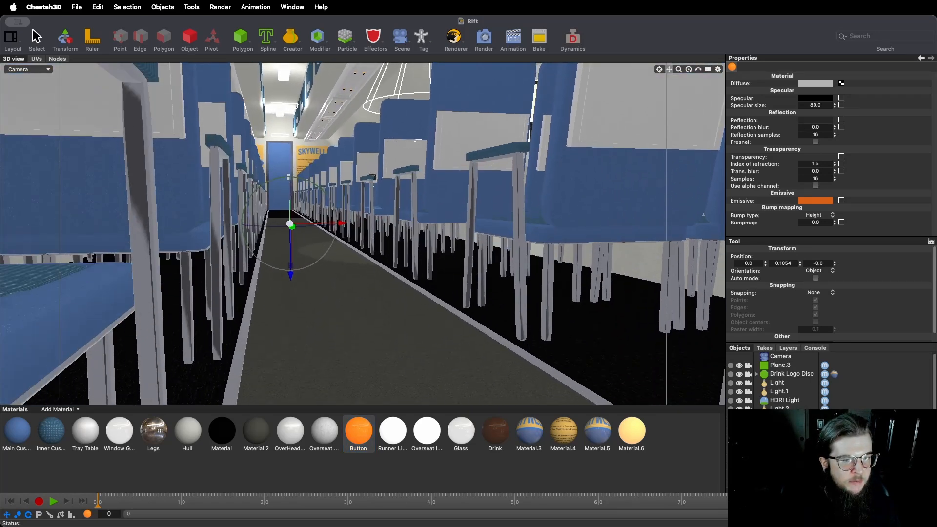
pyautogui.scroll(-3, 350, 154)
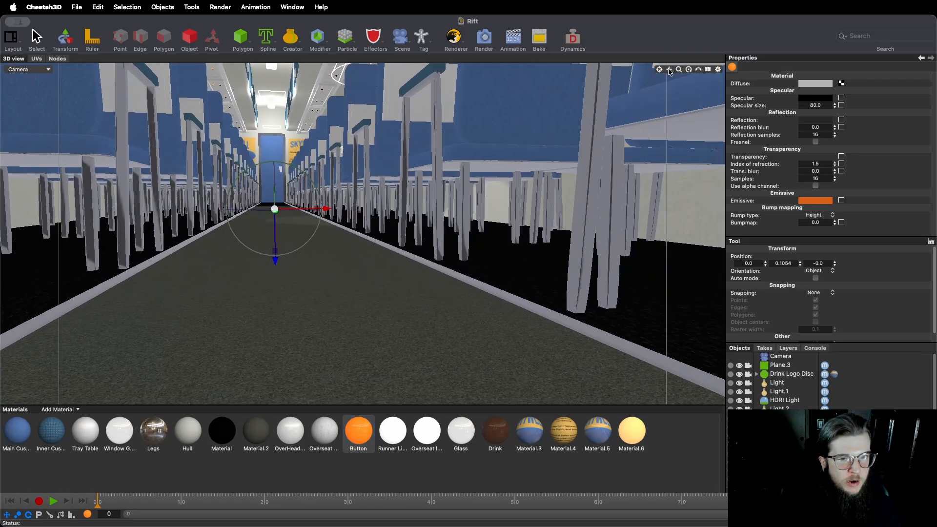
pyautogui.moveTo(688, 69)
pyautogui.mouseDown()
pyautogui.moveTo(674, 78)
pyautogui.moveTo(698, 71)
pyautogui.moveTo(679, 76)
pyautogui.mouseUp()
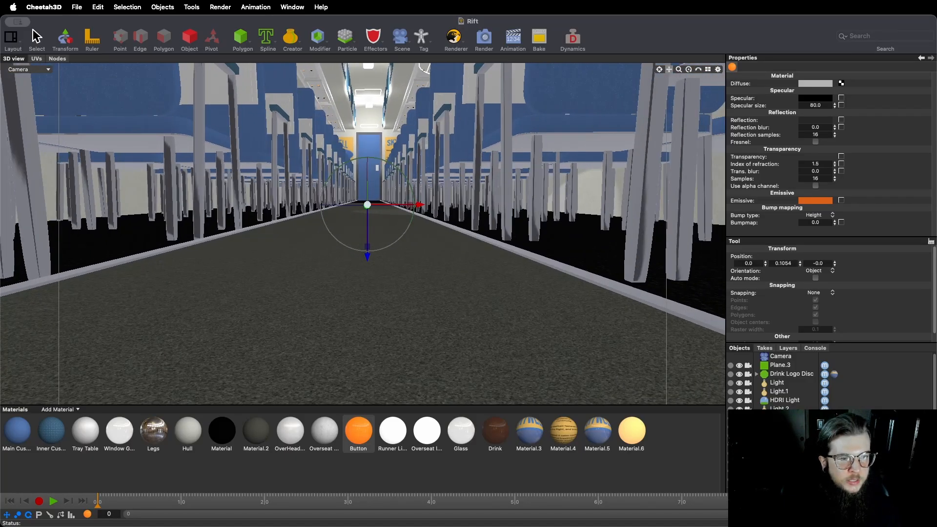